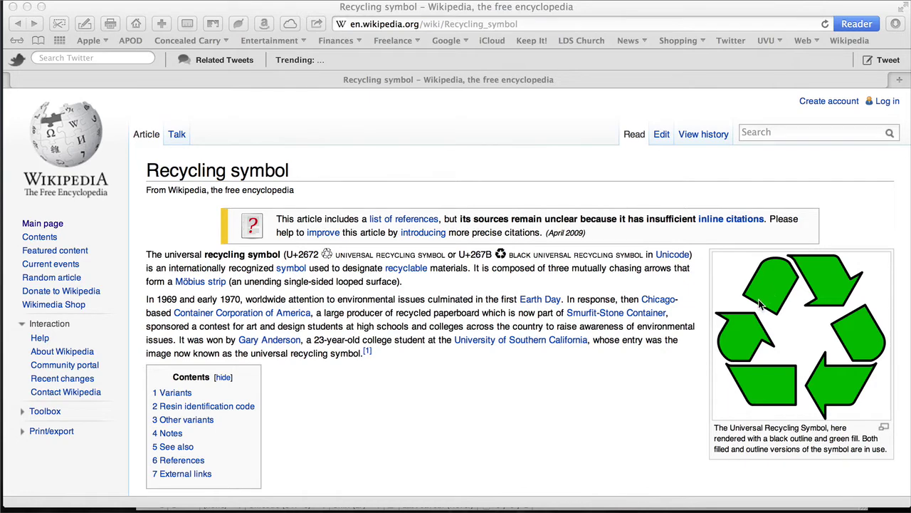
# Step: Open the recycling image's File:Recycle001.svg page and then its full-resolution SVG
pyautogui.click(761, 306)
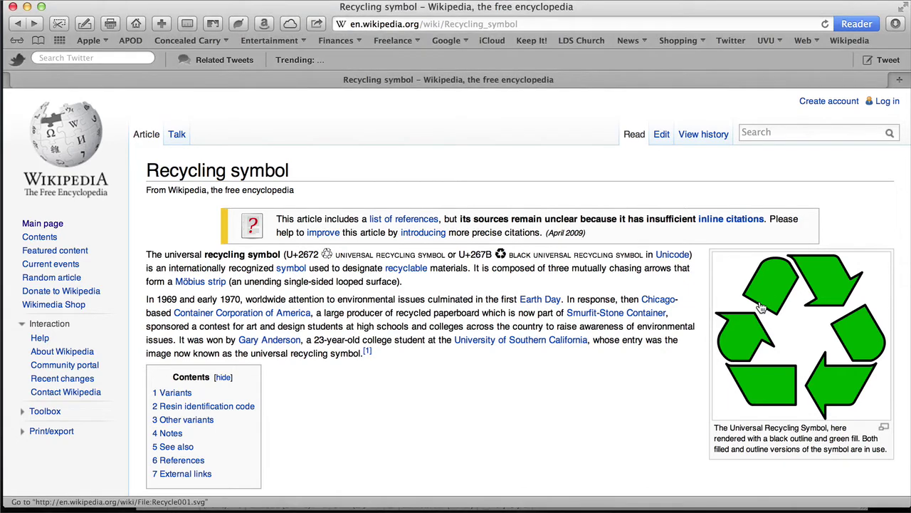
pyautogui.click(761, 306)
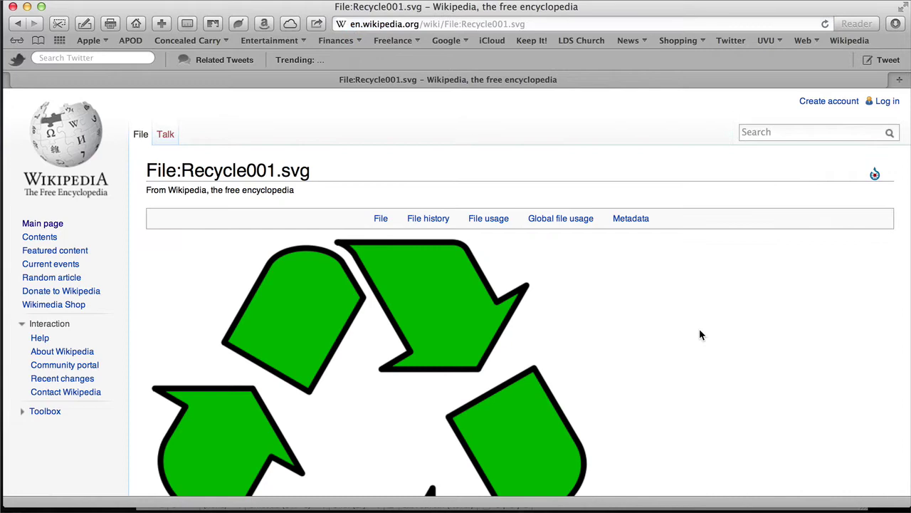
pyautogui.scroll(-5, 701, 335)
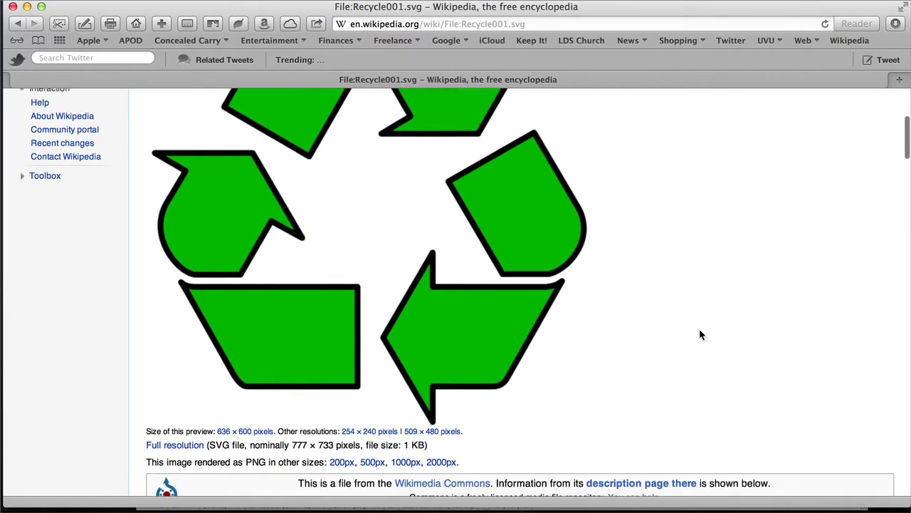
pyautogui.scroll(-1, 701, 335)
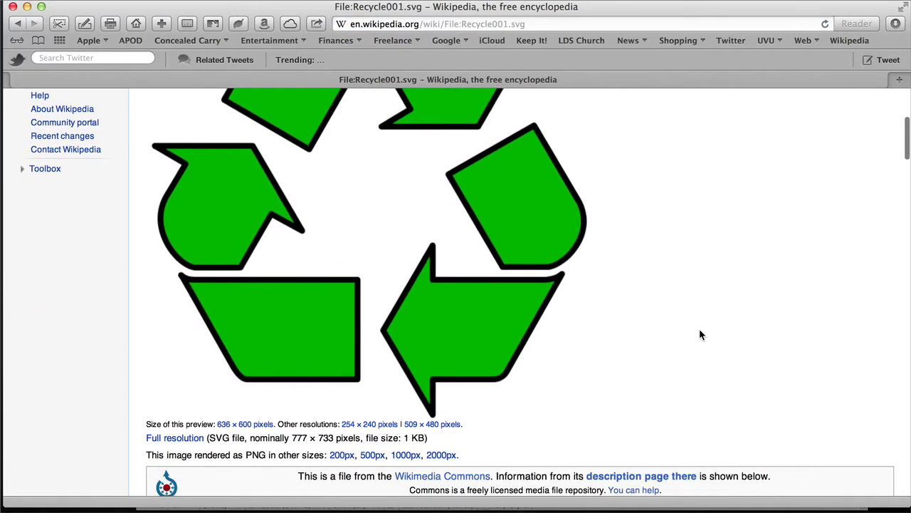
pyautogui.click(175, 439)
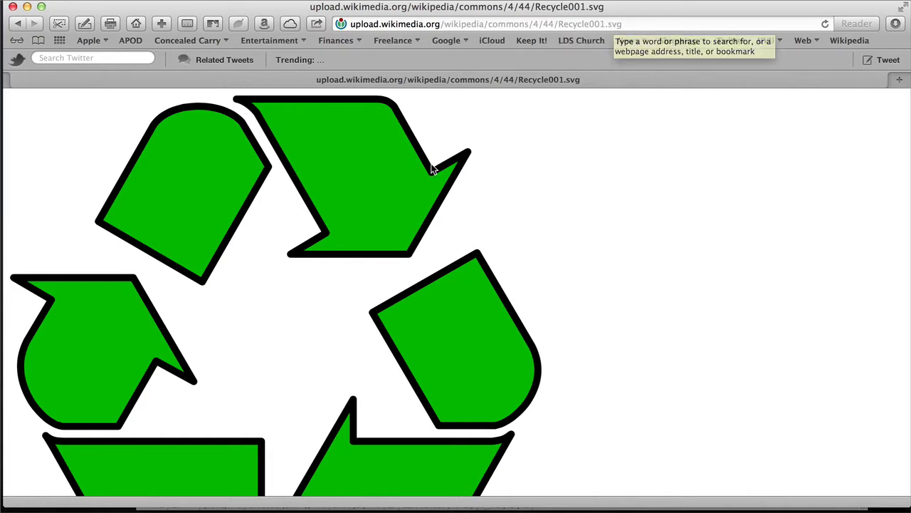
pyautogui.scroll(-3, 435, 164)
pyautogui.scroll(3, 431, 168)
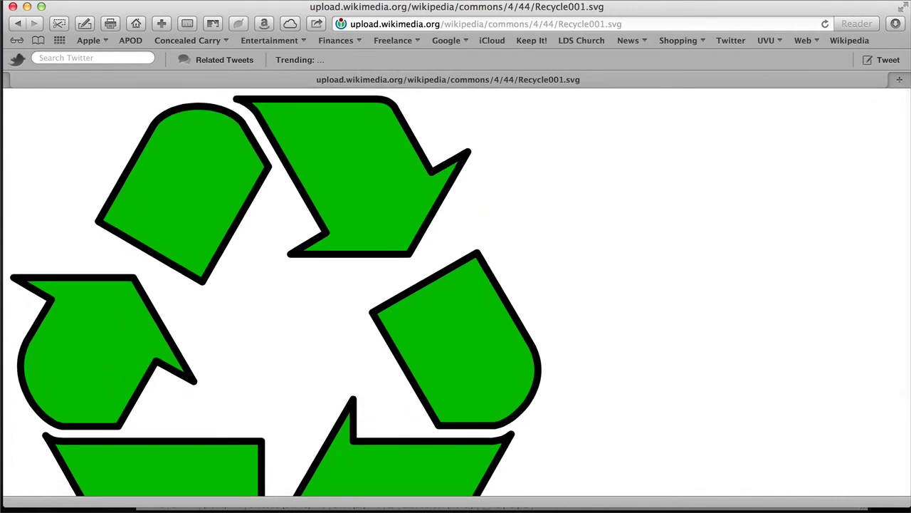
# Step: Show the page source of Recycle001.svg in the Web Inspector and select all the SVG code
pyautogui.click(302, 0)
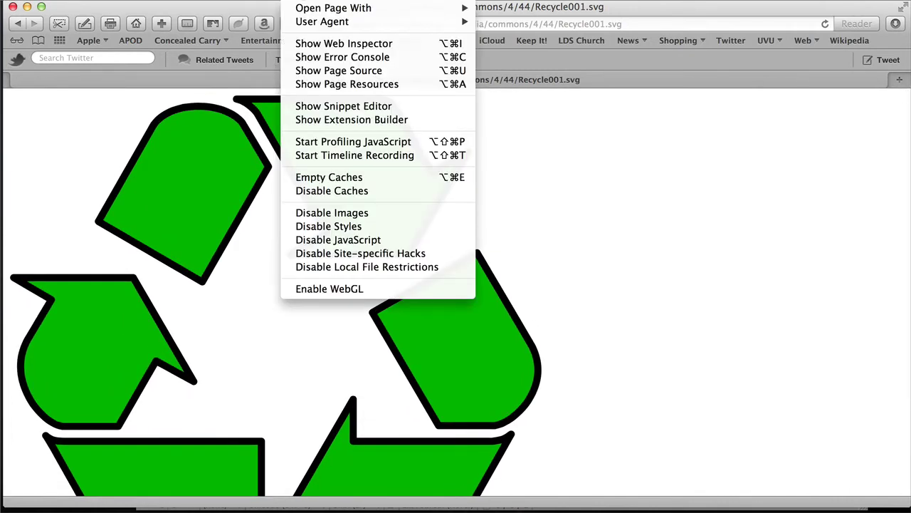
pyautogui.click(344, 74)
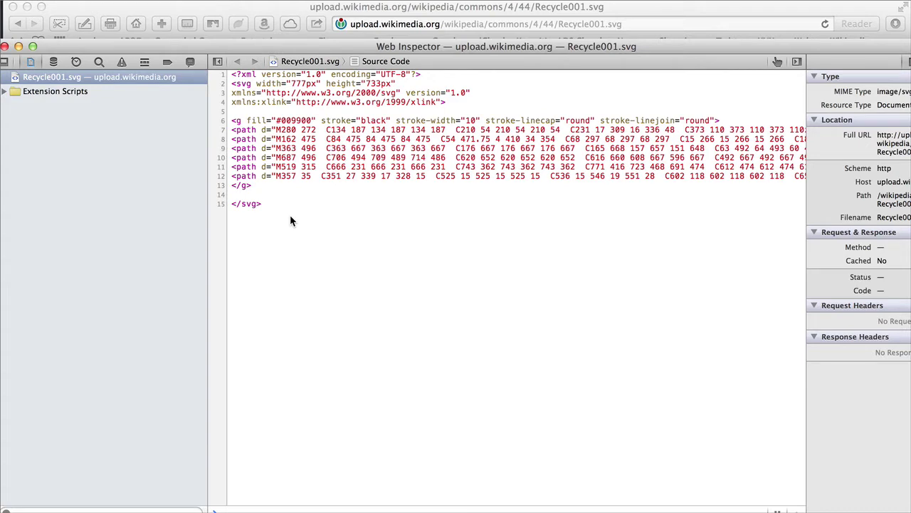
pyautogui.moveTo(290, 215); pyautogui.dragTo(146, 69)
pyautogui.press('super+c')
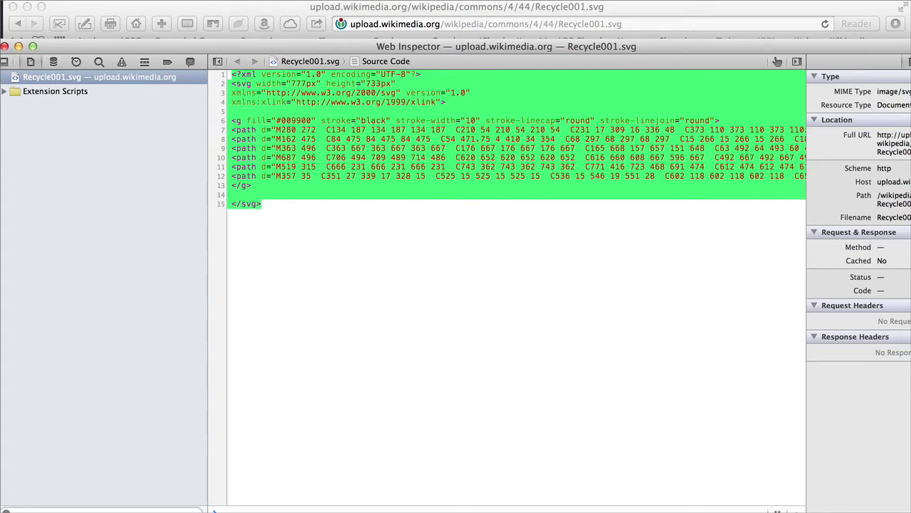
# Step: Paste the SVG source into a new TextWrangler document and save it as recycle.svg on the Desktop
pyautogui.click(214, 507)
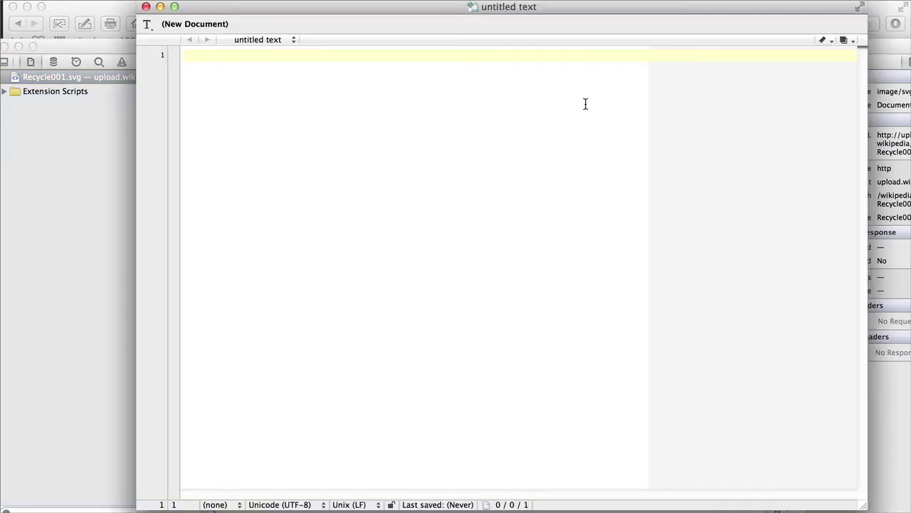
pyautogui.press('super+v')
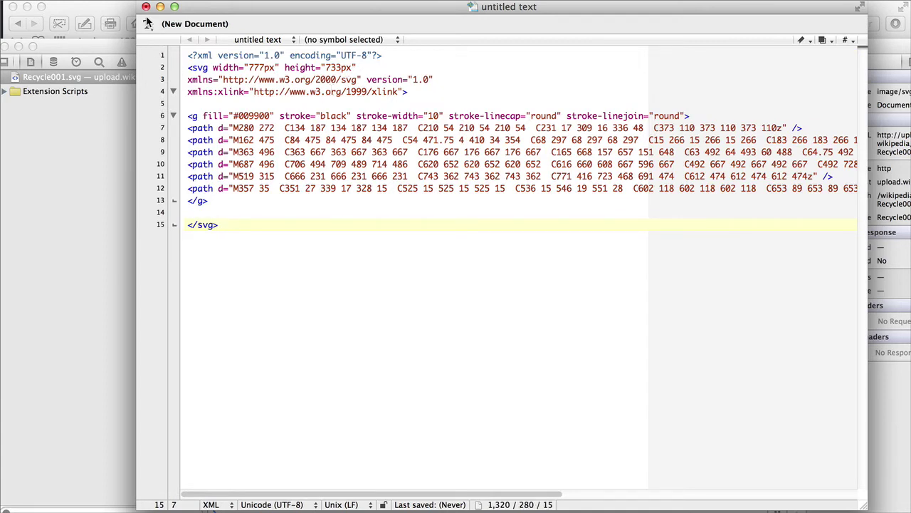
pyautogui.click(132, 0)
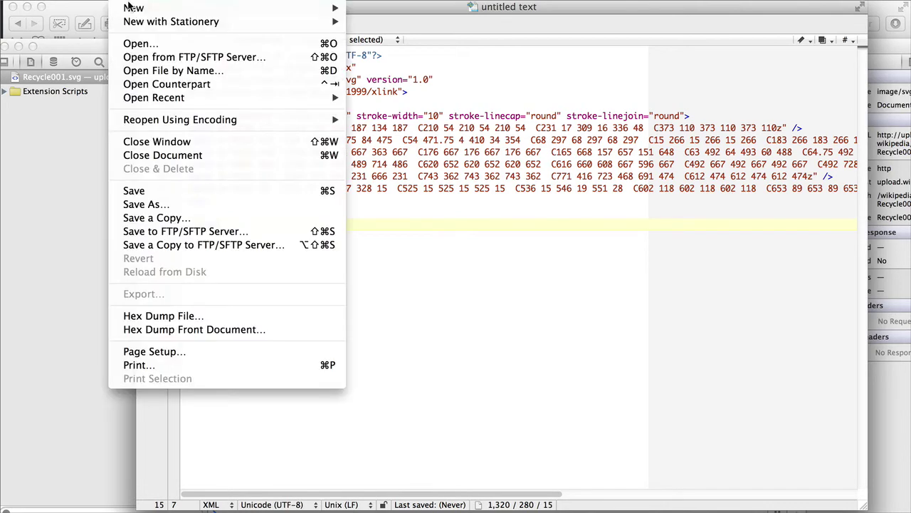
pyautogui.click(178, 204)
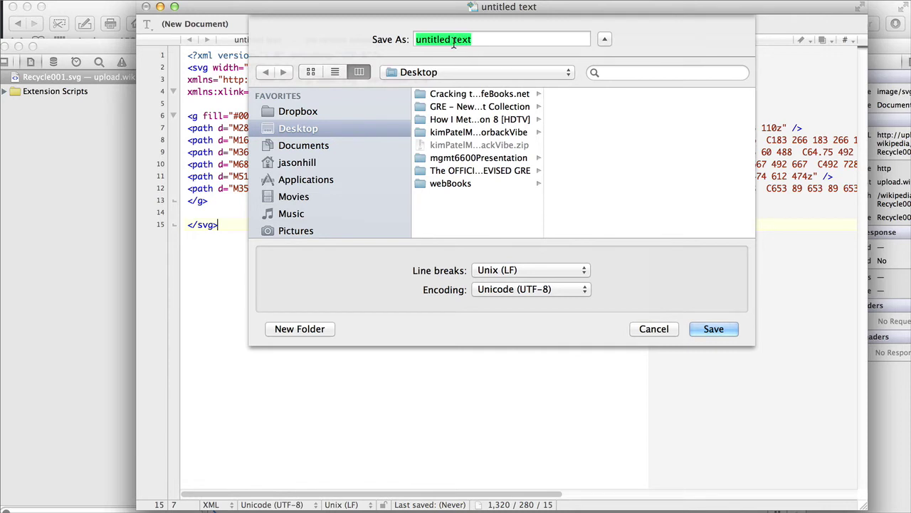
pyautogui.press('BackSpace')
pyautogui.write('re')
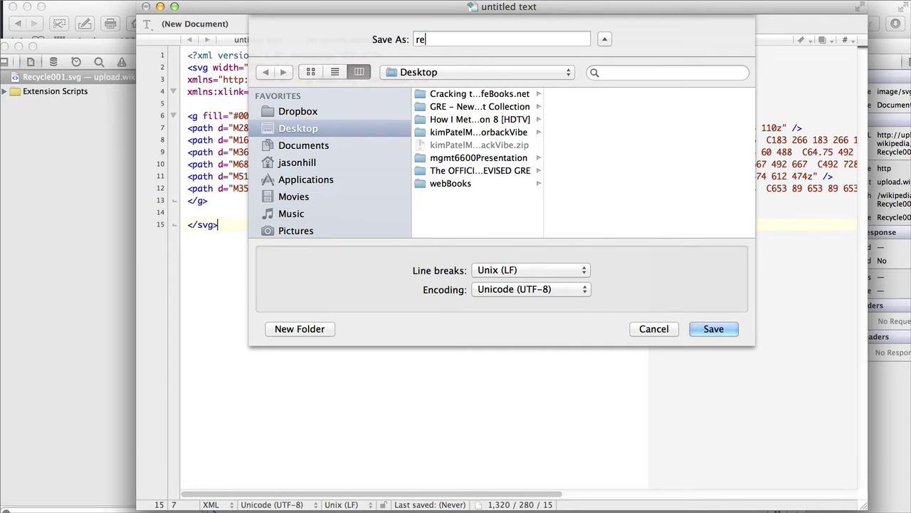
pyautogui.press('BackSpace')
pyautogui.press('BackSpace')
pyautogui.write('recycle.svg')
pyautogui.click(714, 328)
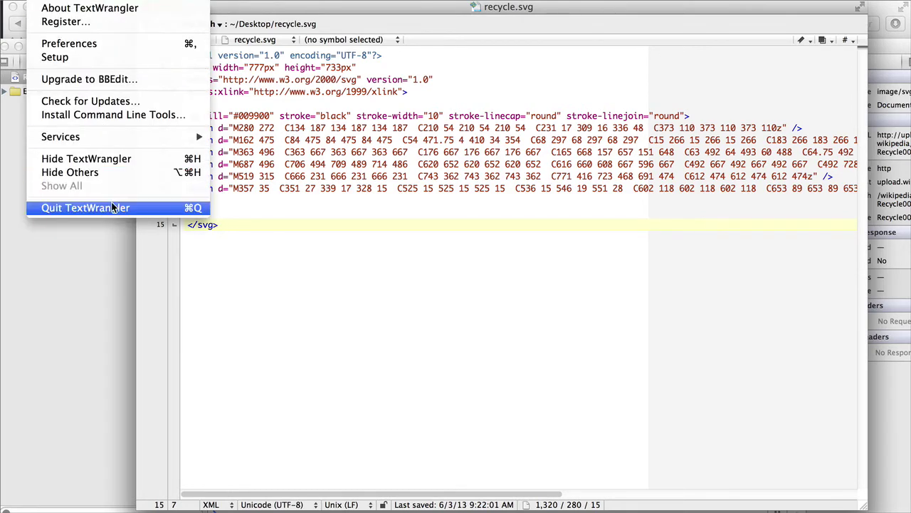
# Step: Quit TextWrangler and close Safari's Web Inspector window
pyautogui.click(113, 208)
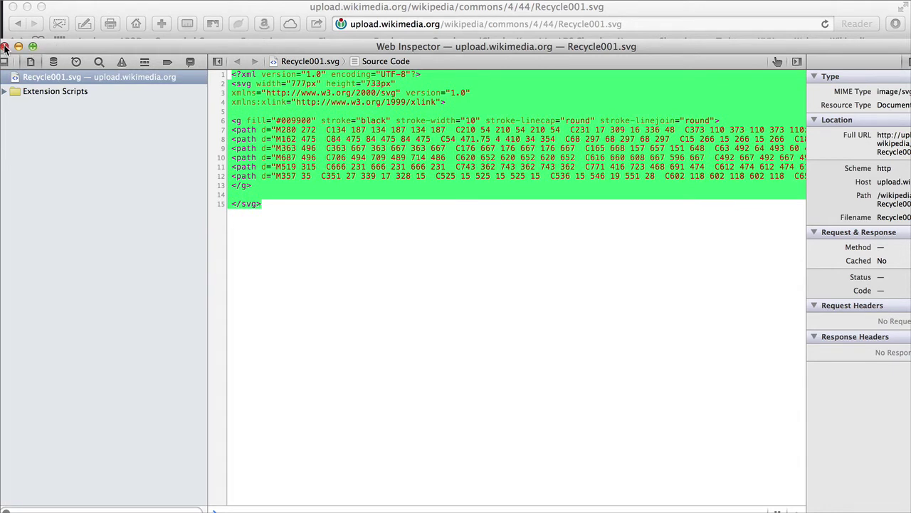
pyautogui.click(4, 47)
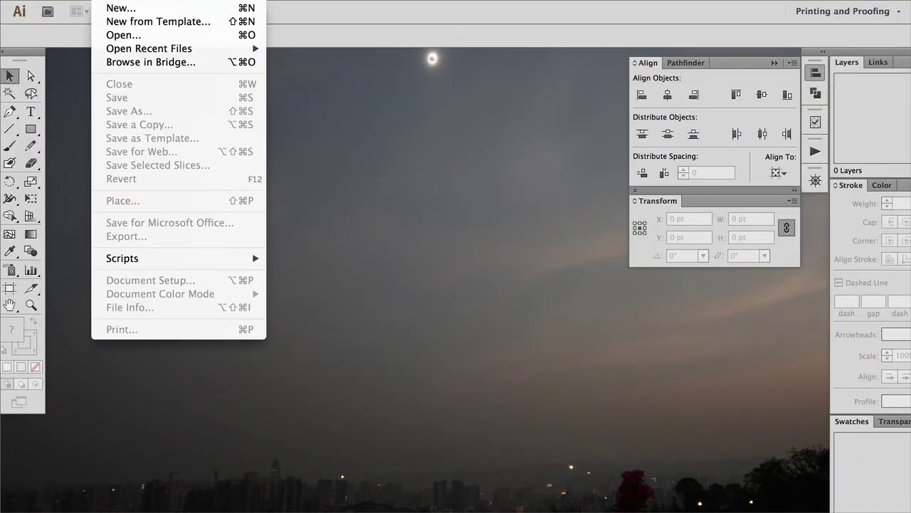
# Step: Open Desktop/recycle.svg in Illustrator, choosing SVG as the file format
pyautogui.click(128, 34)
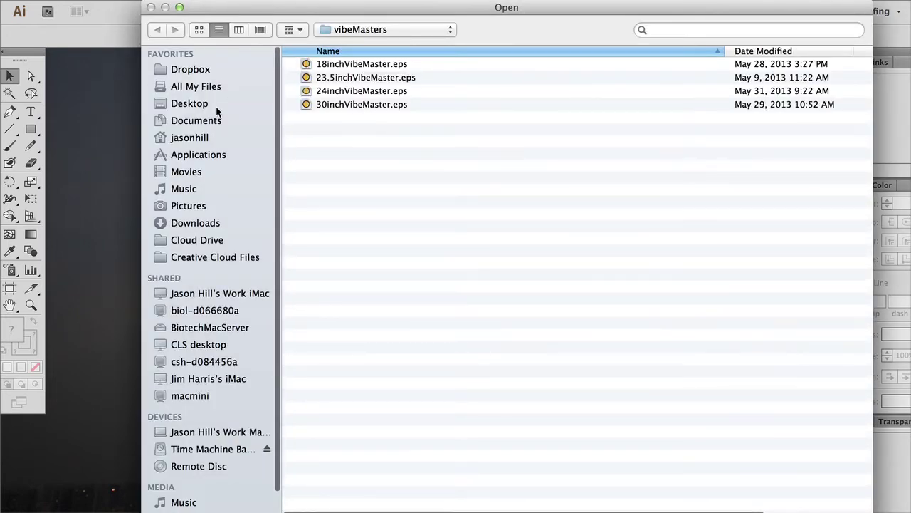
pyautogui.click(217, 108)
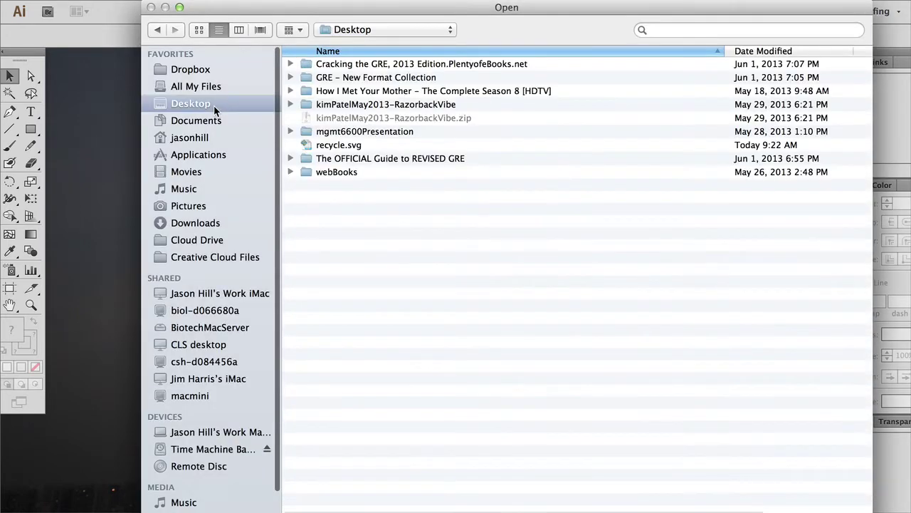
pyautogui.click(336, 147)
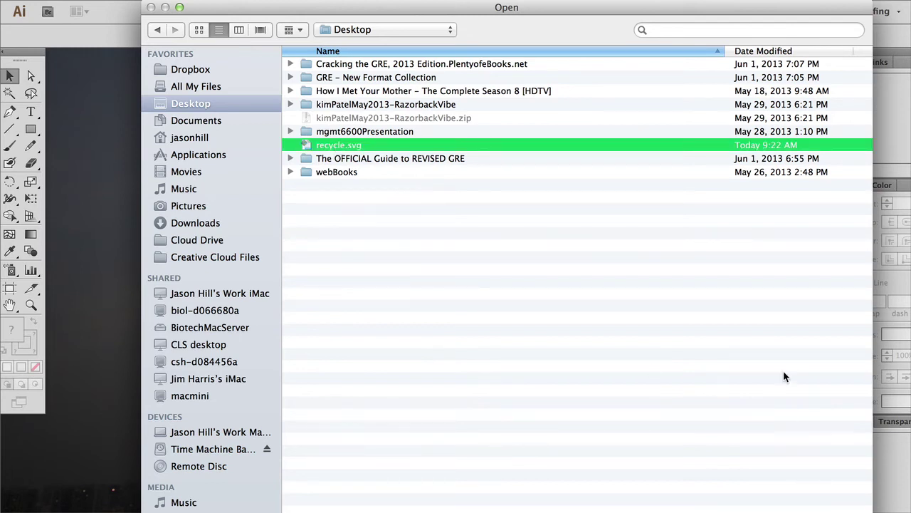
pyautogui.press('Return')
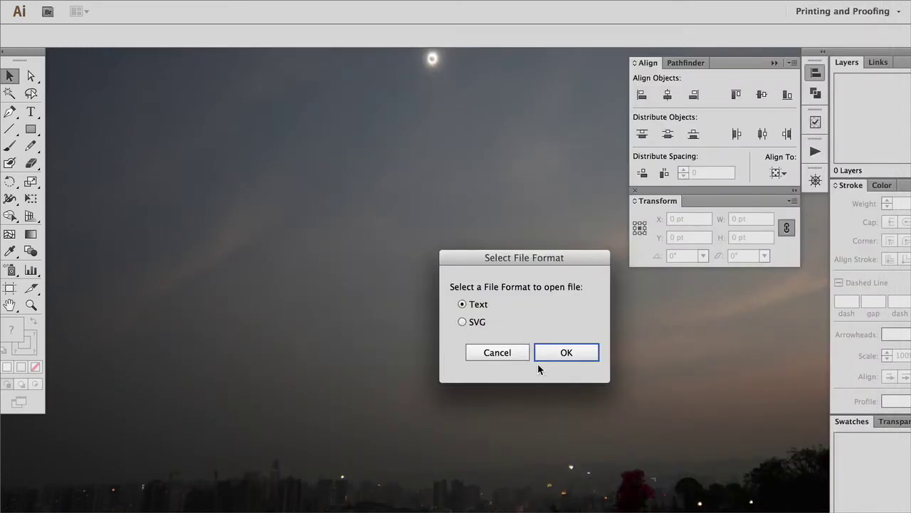
pyautogui.moveTo(512, 259); pyautogui.dragTo(409, 203)
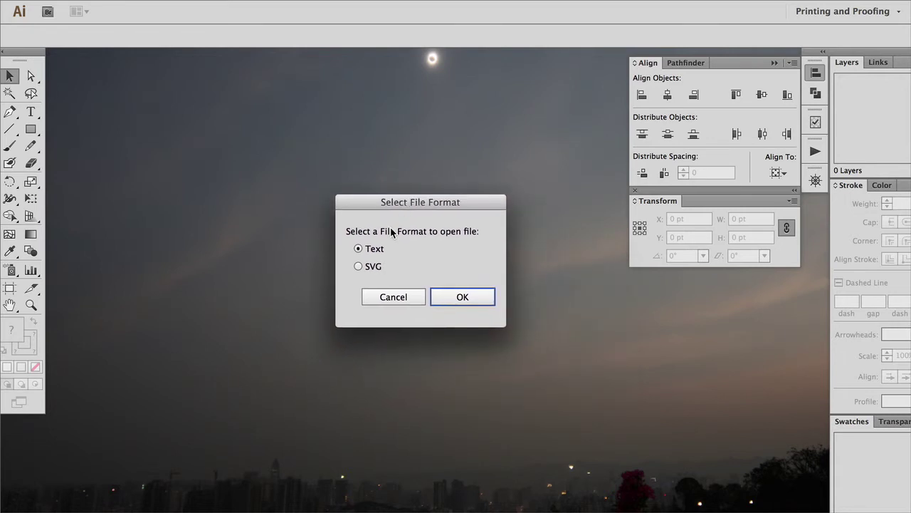
pyautogui.click(358, 267)
pyautogui.click(467, 299)
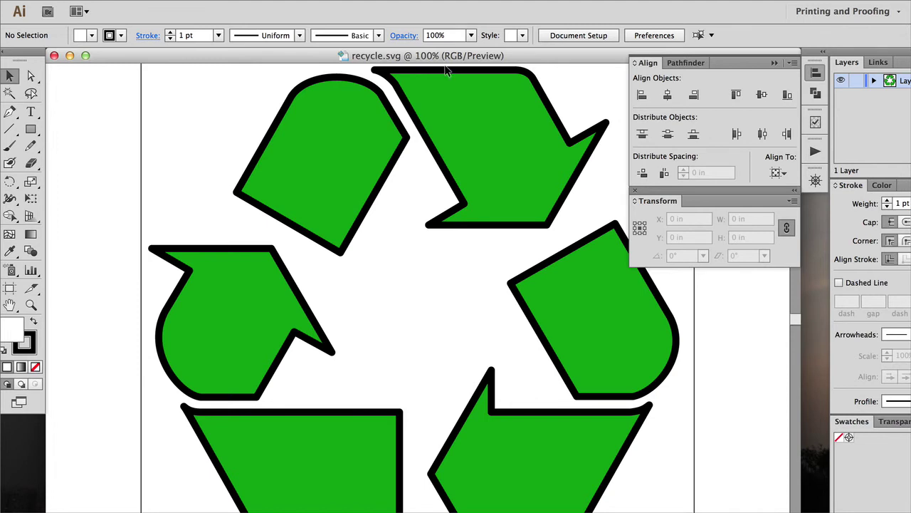
pyautogui.press('super+minus')
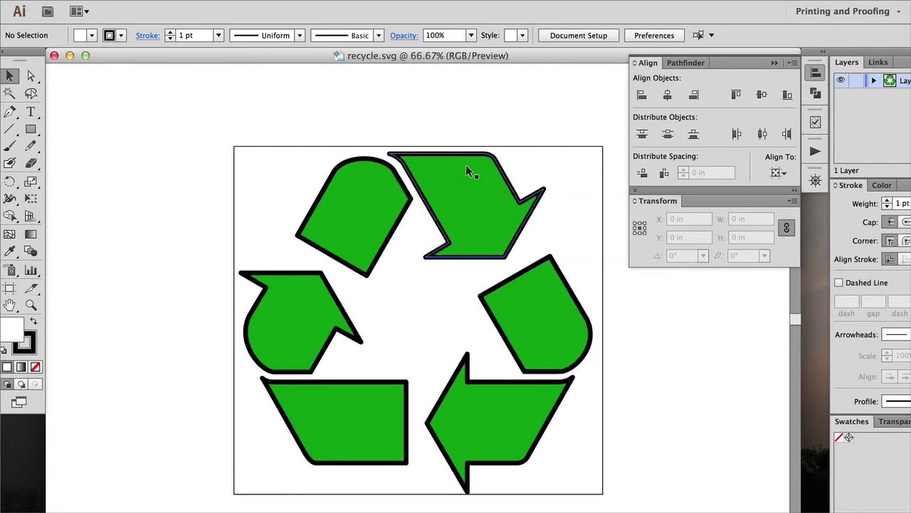
pyautogui.click(440, 192)
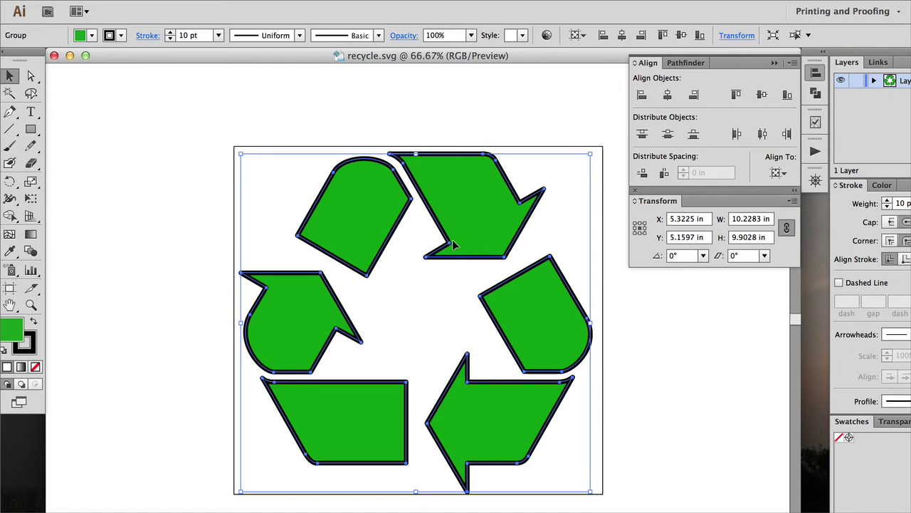
pyautogui.press('a')
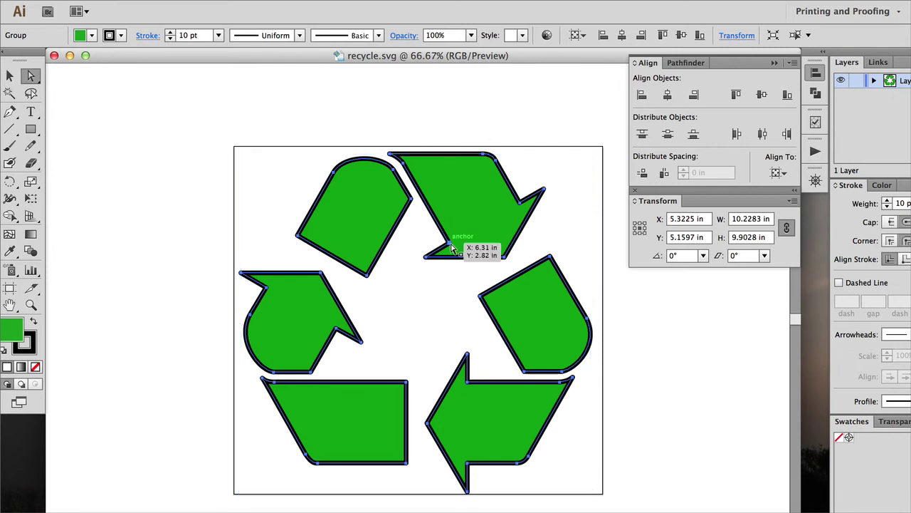
pyautogui.click(451, 246)
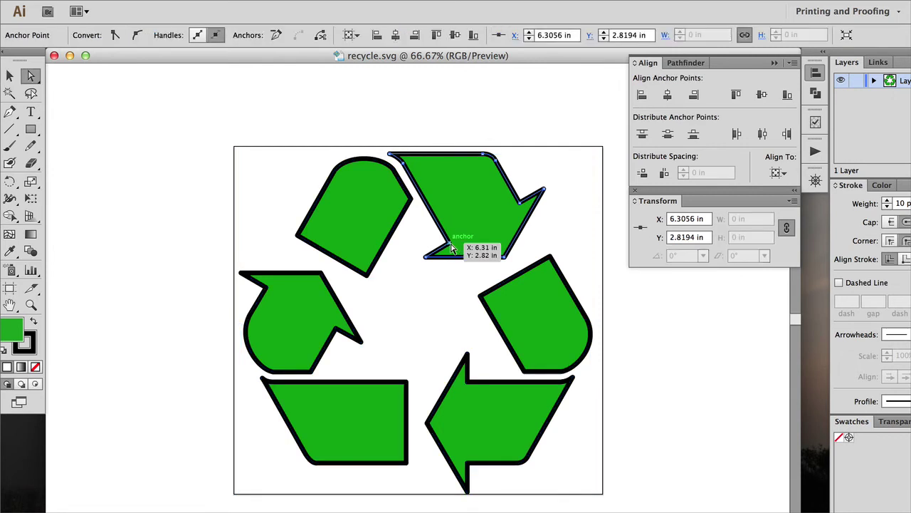
pyautogui.hotkey('shift', 'Up')
pyautogui.hotkey('shift', 'Up')
pyautogui.hotkey('shift', 'Up')
pyautogui.hotkey('shift', 'Up')
pyautogui.hotkey('shift', 'Up')
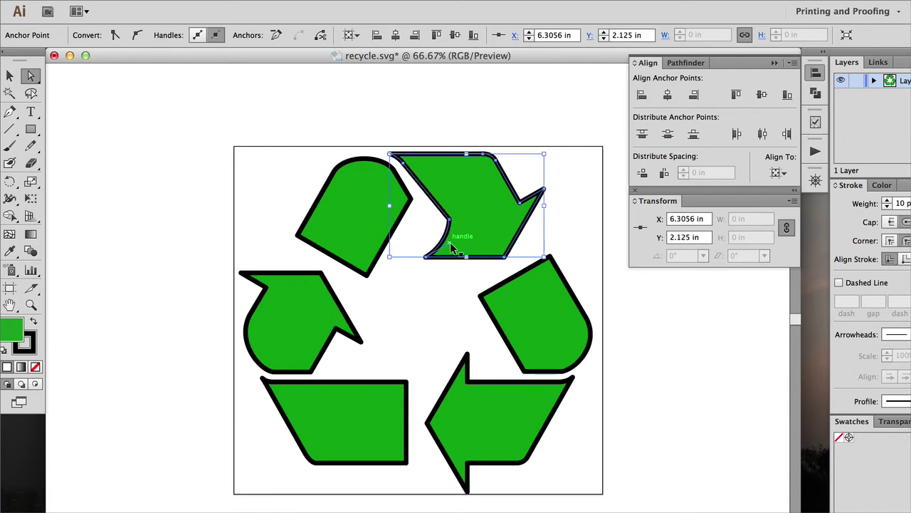
pyautogui.hotkey('shift', 'Down')
pyautogui.hotkey('shift', 'Down')
pyautogui.hotkey('shift', 'Down')
pyautogui.hotkey('shift', 'Down')
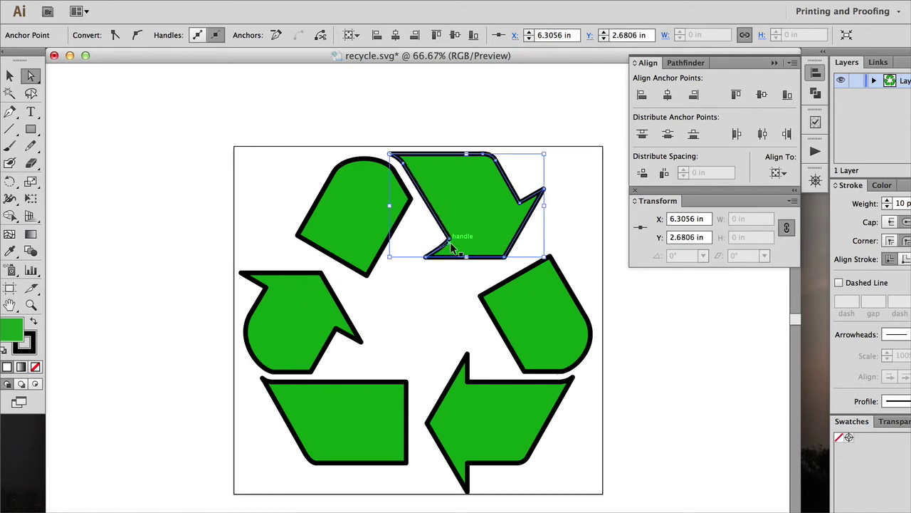
pyautogui.hotkey('shift', 'Down')
pyautogui.press('super+s')
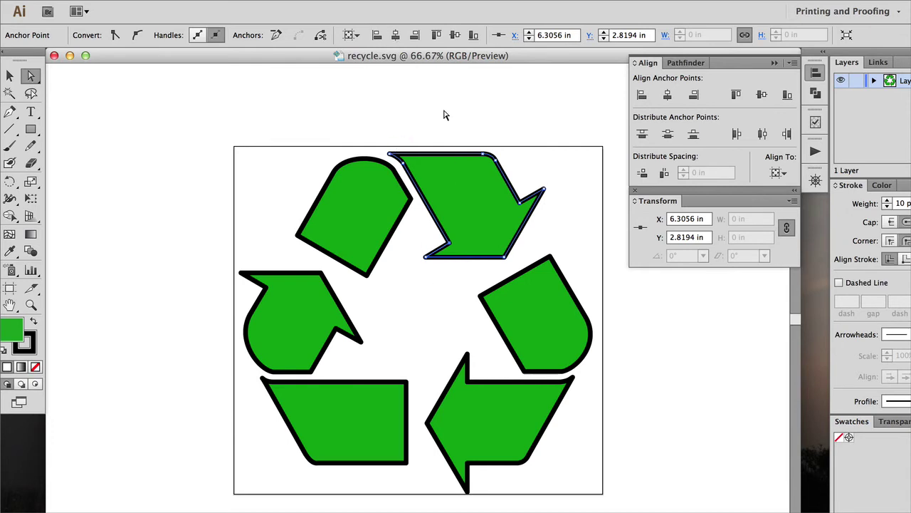
pyautogui.click(106, 0)
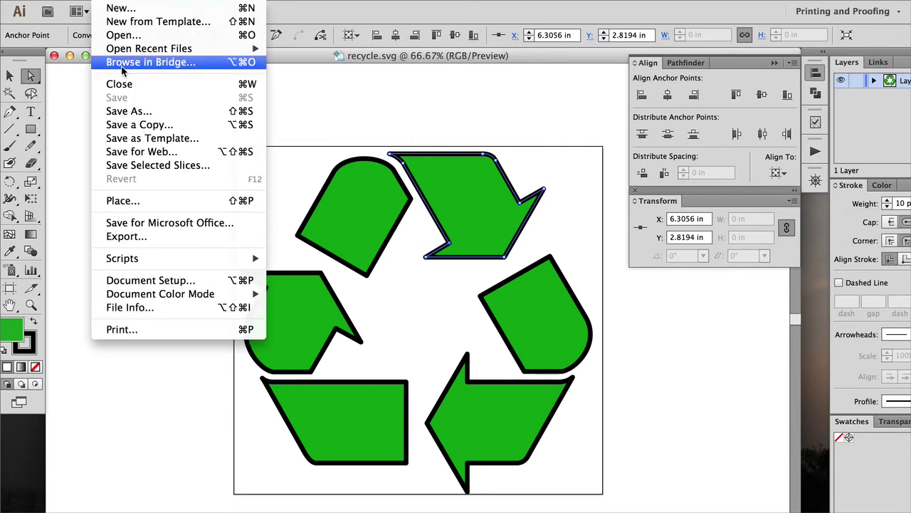
# Step: Save the drawing as recycle.eps in Illustrator EPS format, accepting the default EPS options
pyautogui.click(128, 111)
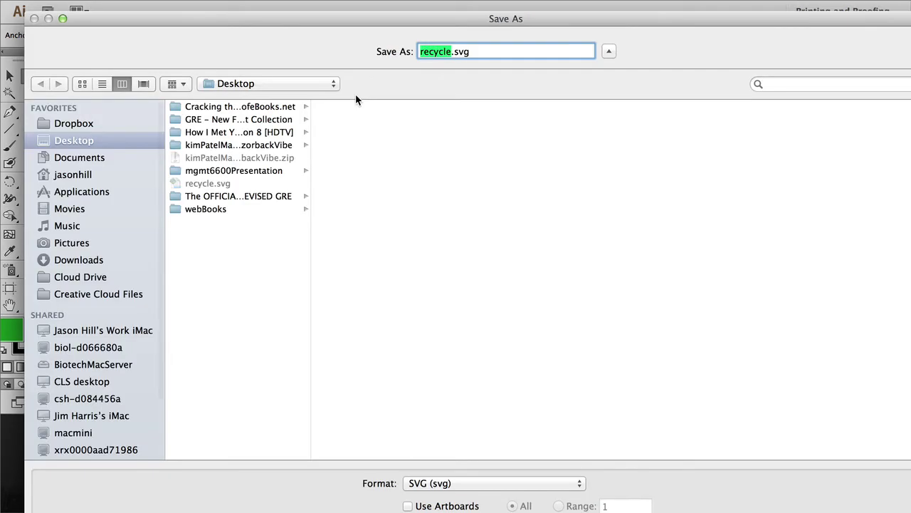
pyautogui.click(458, 482)
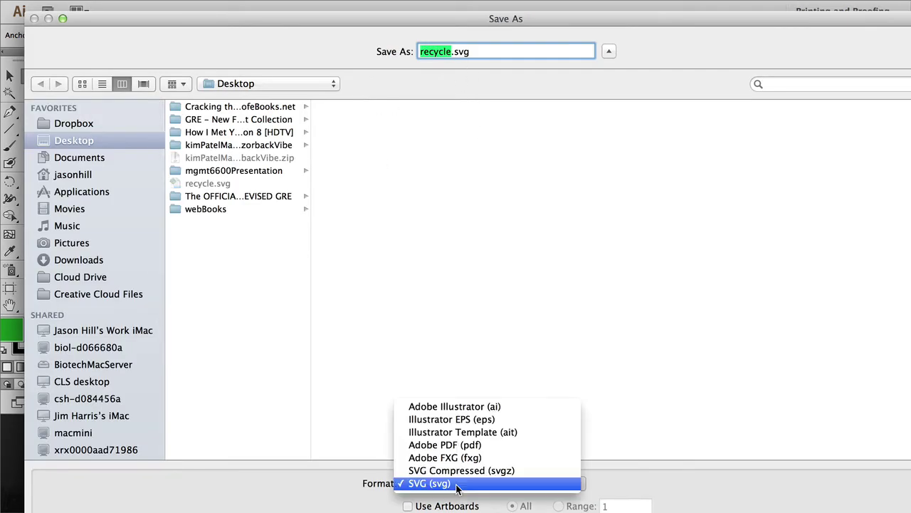
pyautogui.click(457, 420)
pyautogui.click(894, 507)
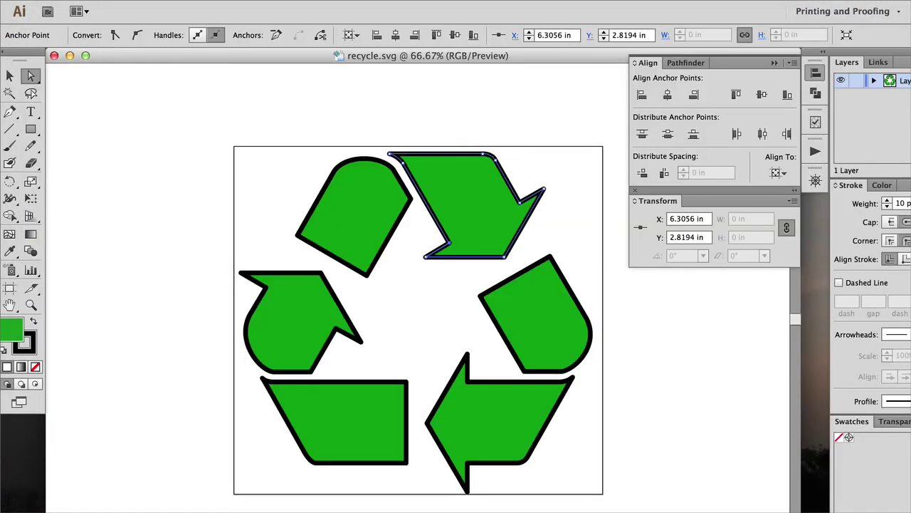
pyautogui.moveTo(514, 79); pyautogui.dragTo(488, 8)
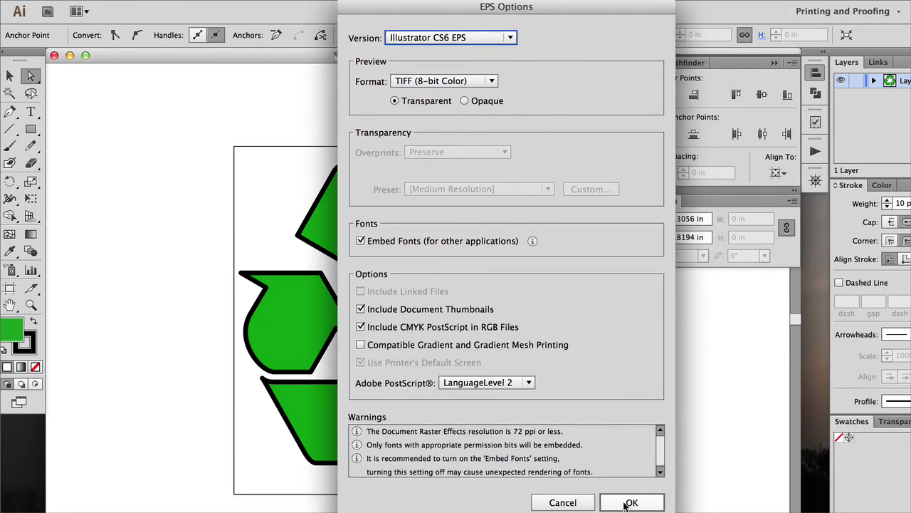
pyautogui.click(630, 503)
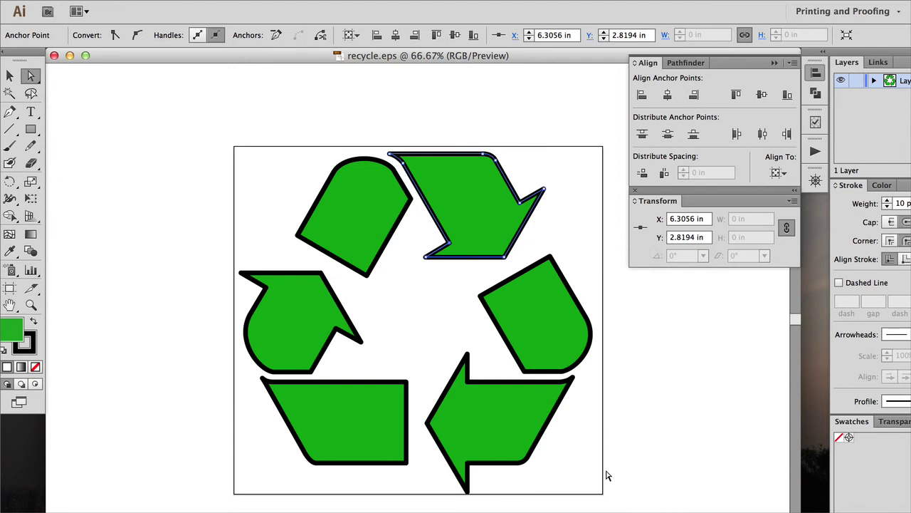
# Step: Deselect, test-move the top-right arrow and undo it, then close recycle.eps unchanged
pyautogui.click(351, 89)
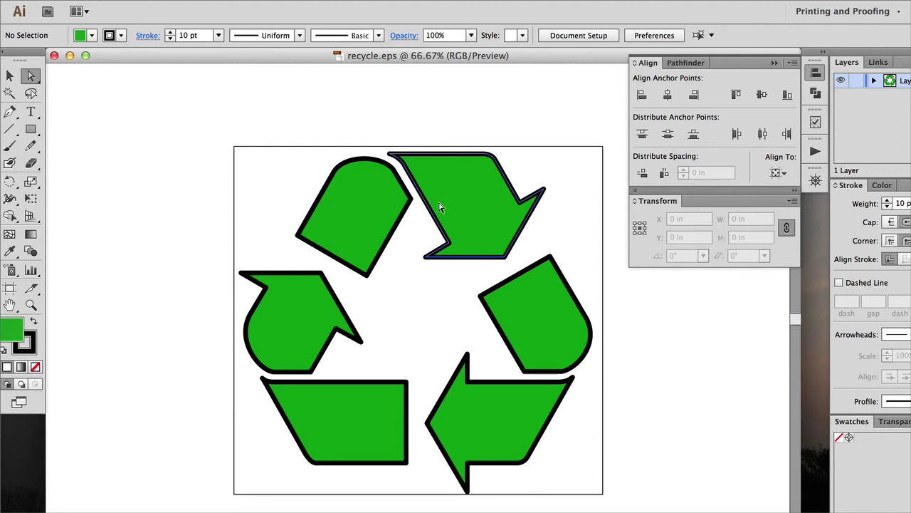
pyautogui.moveTo(439, 208); pyautogui.dragTo(557, 172)
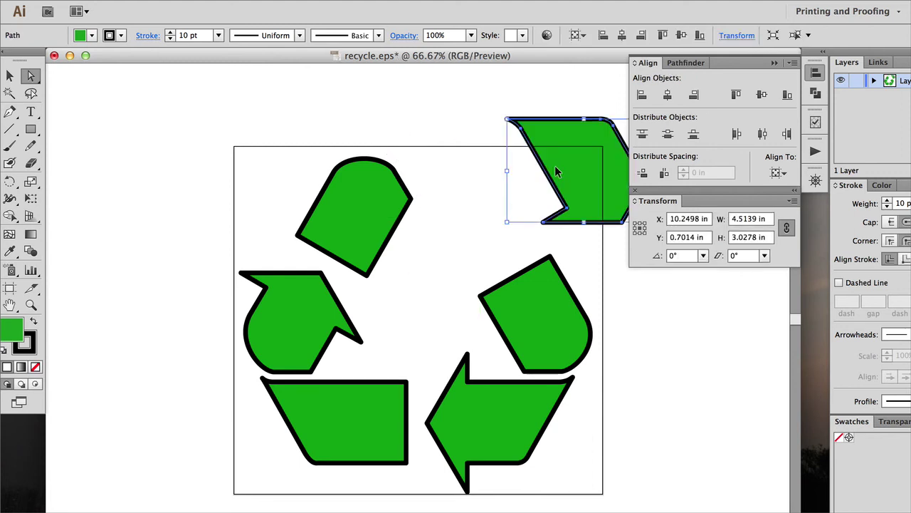
pyautogui.hotkey('ctrl', 'z')
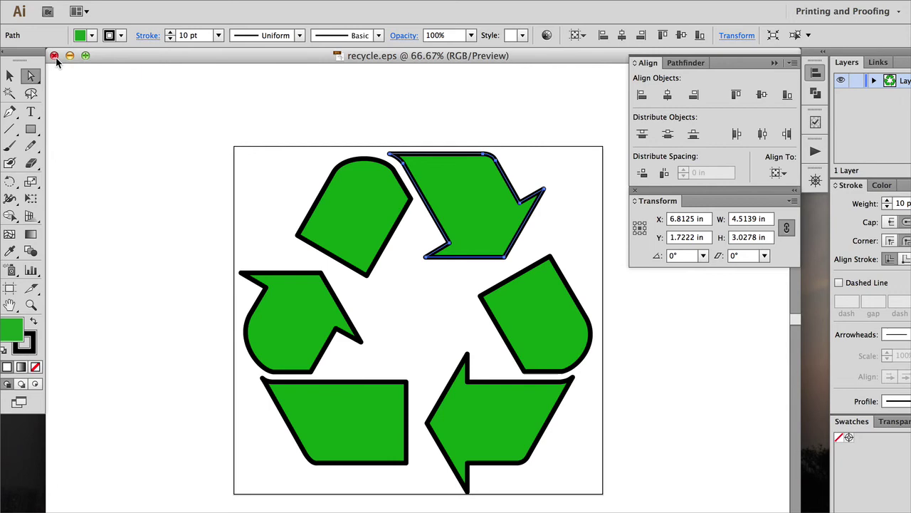
pyautogui.click(54, 56)
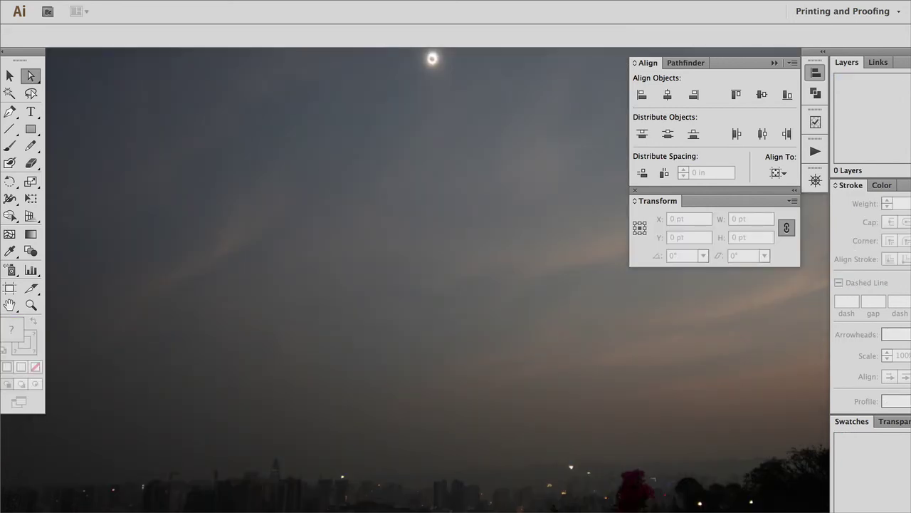